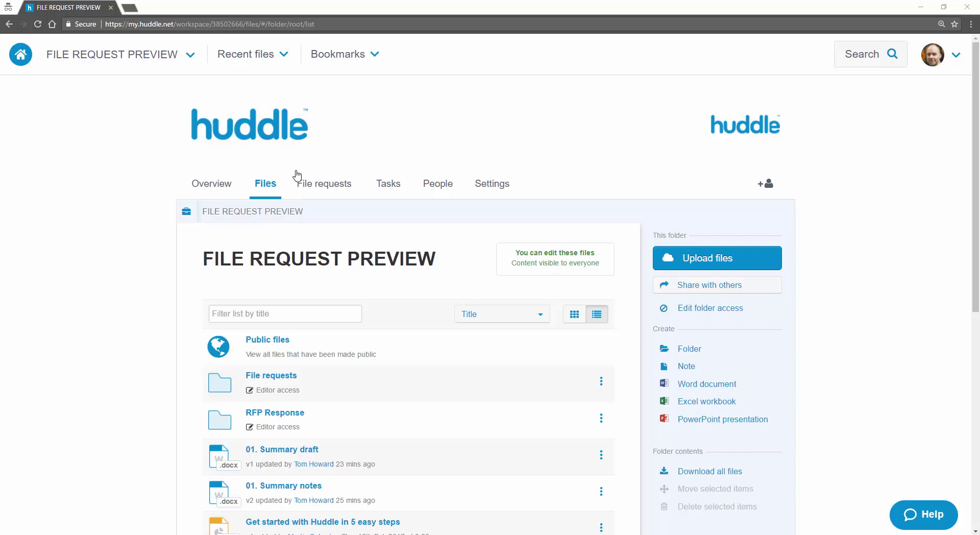
- Start a new file request and copy the section names in B3:B12 of the RFP Response workbook in Excel
{"action": "left_click", "coordinate": [313, 188]}
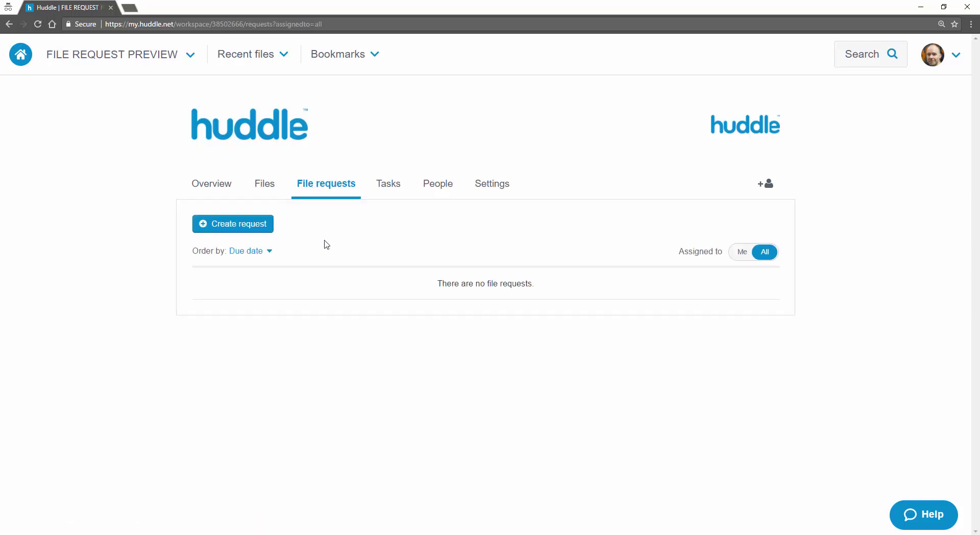
{"action": "left_click", "coordinate": [258, 233]}
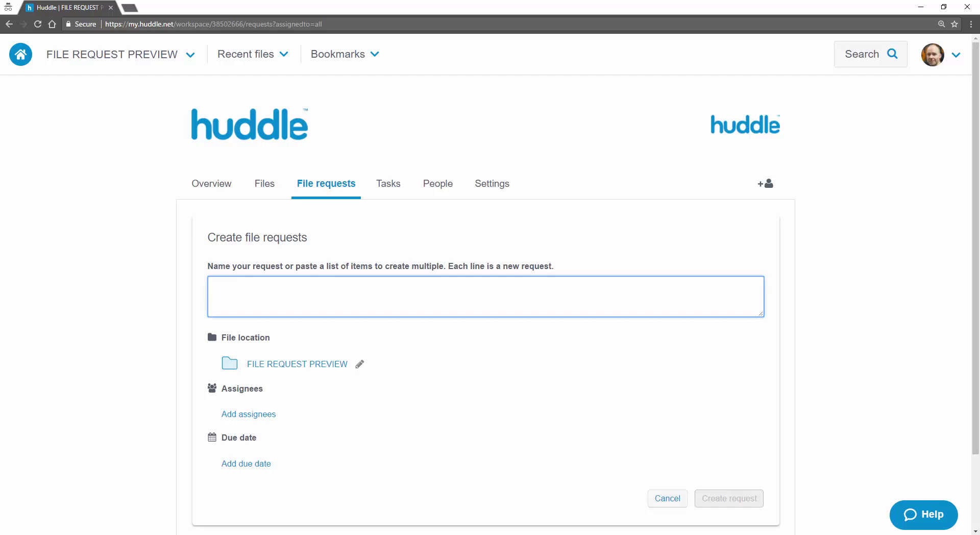
{"action": "left_click", "coordinate": [160, 534]}
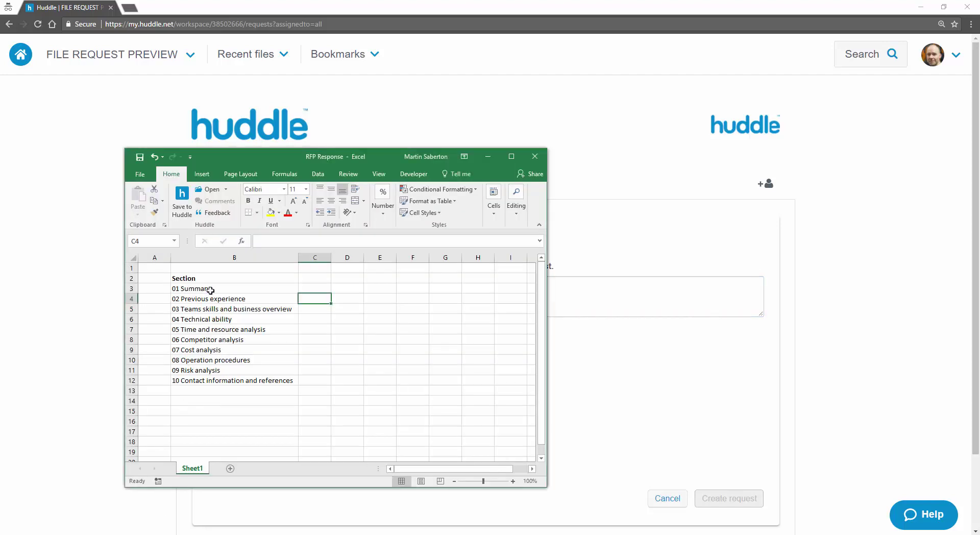
{"action": "left_click_drag", "start_coordinate": [210, 290], "coordinate": [206, 380]}
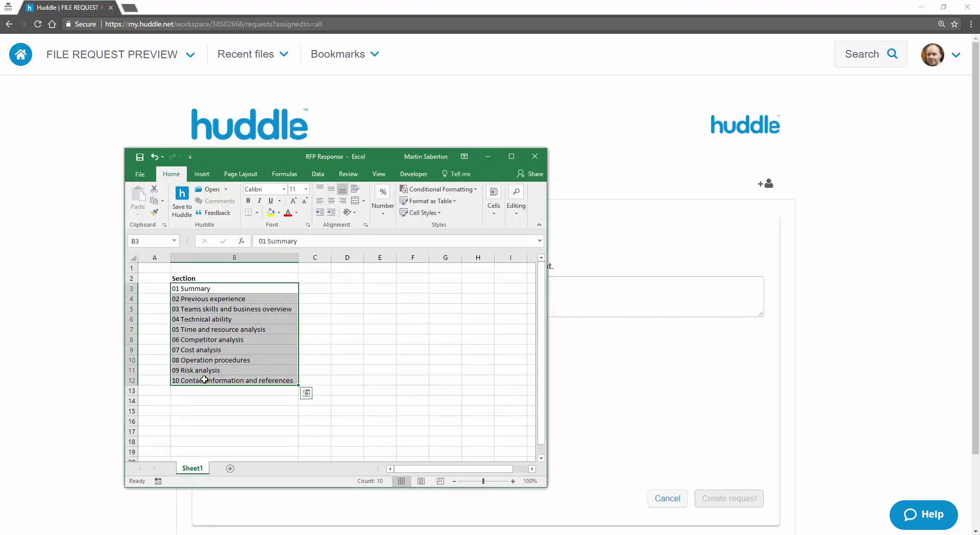
{"action": "key", "text": "ctrl+c"}
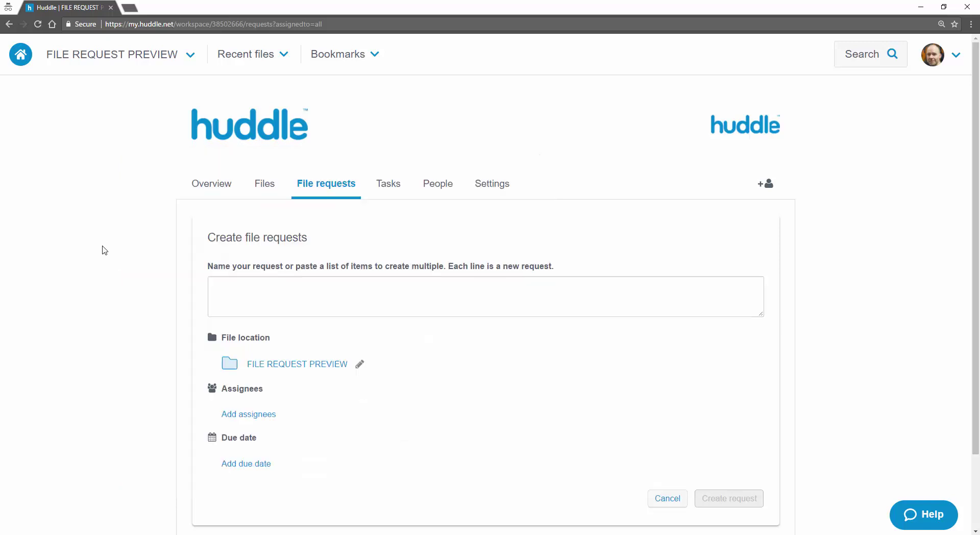
- Paste the copied section list as the request names in Huddle and enlarge the box to show every line
{"action": "left_click", "coordinate": [102, 249]}
{"action": "left_click", "coordinate": [238, 285]}
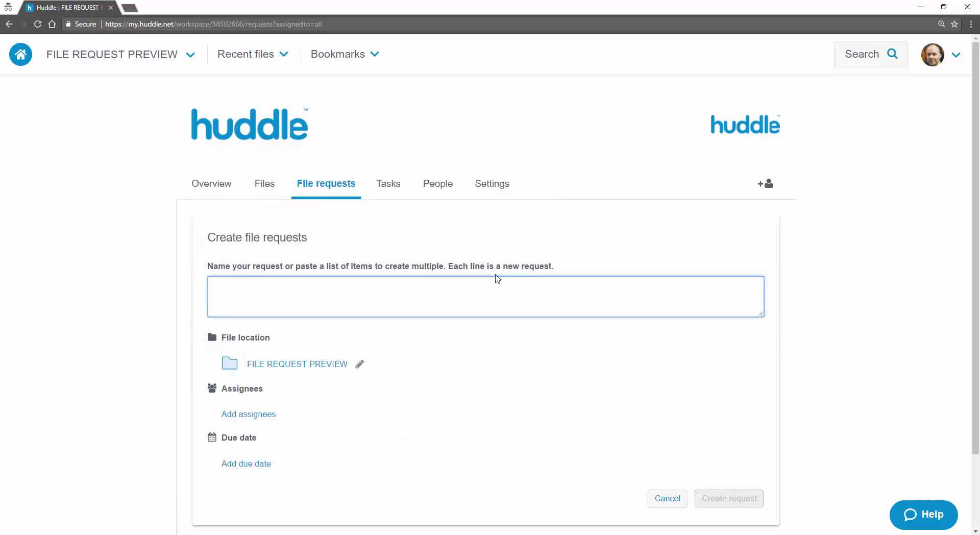
{"action": "key", "text": "ctrl+v"}
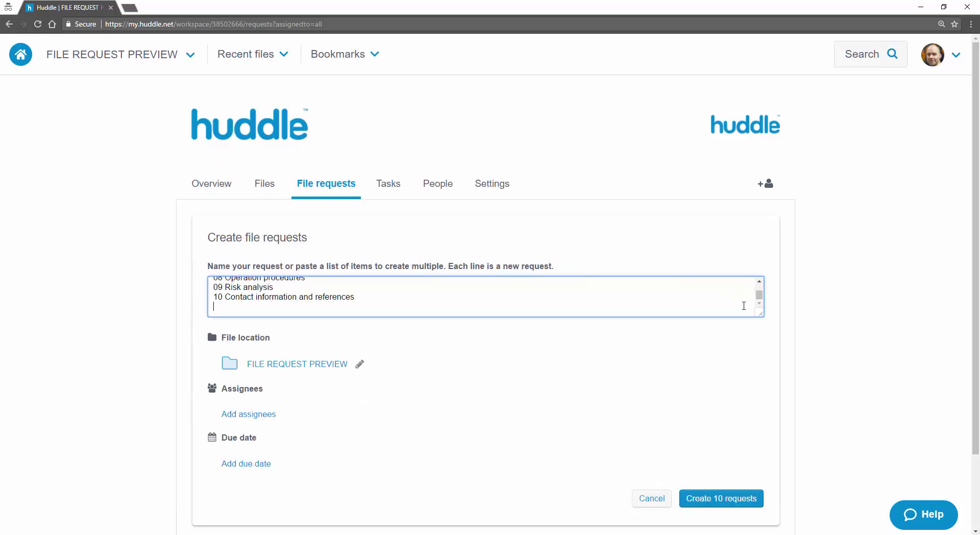
{"action": "left_click_drag", "start_coordinate": [760, 314], "coordinate": [760, 396]}
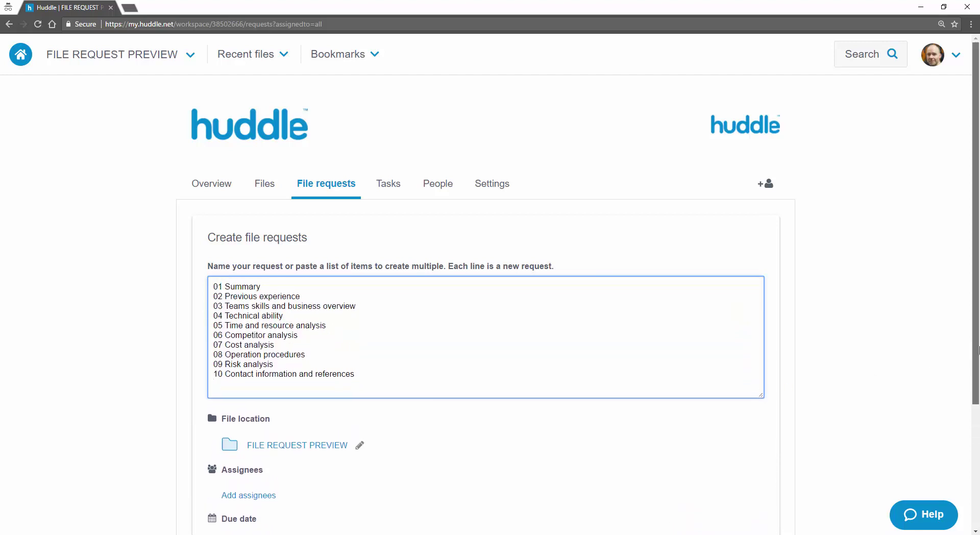
- Set the file location of the requests to the RFP Response folder
{"action": "left_click_drag", "start_coordinate": [972, 349], "coordinate": [972, 440]}
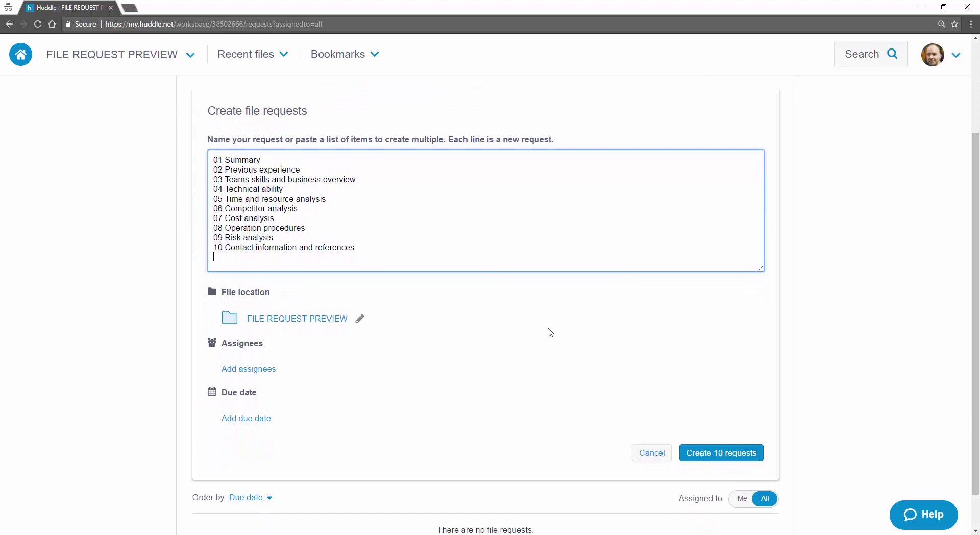
{"action": "left_click", "coordinate": [296, 320]}
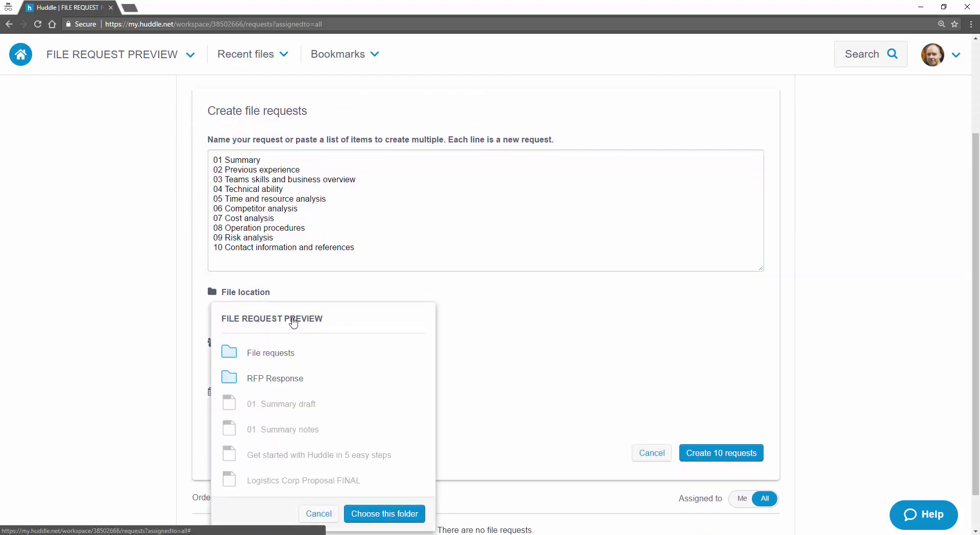
{"action": "left_click", "coordinate": [276, 378]}
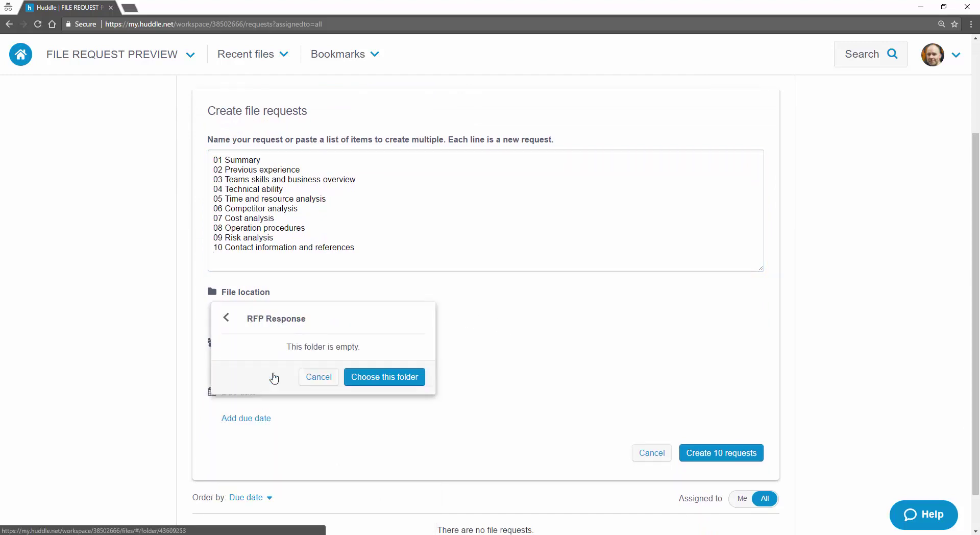
{"action": "left_click", "coordinate": [380, 378]}
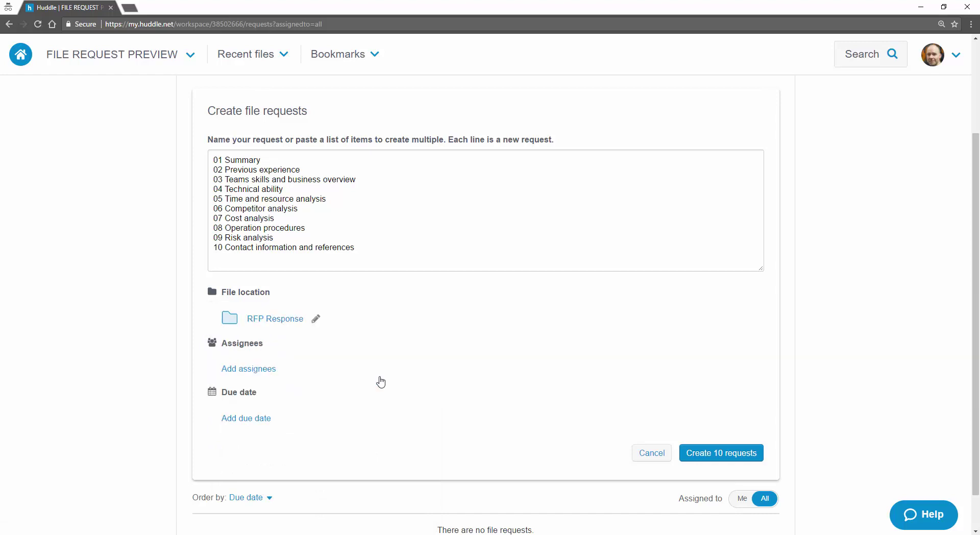
- Assign the requests to the last workspace member in the assignee list
{"action": "left_click", "coordinate": [261, 370]}
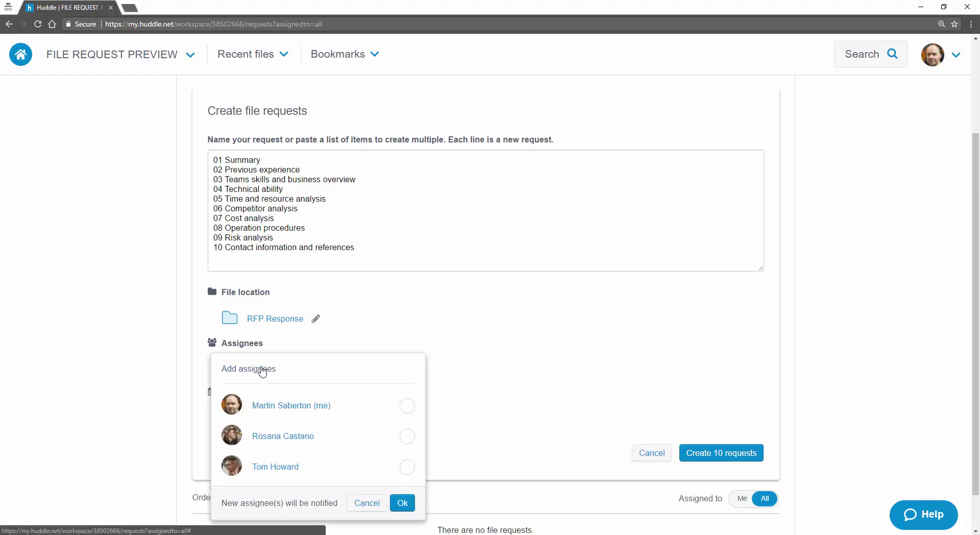
{"action": "left_click", "coordinate": [406, 466]}
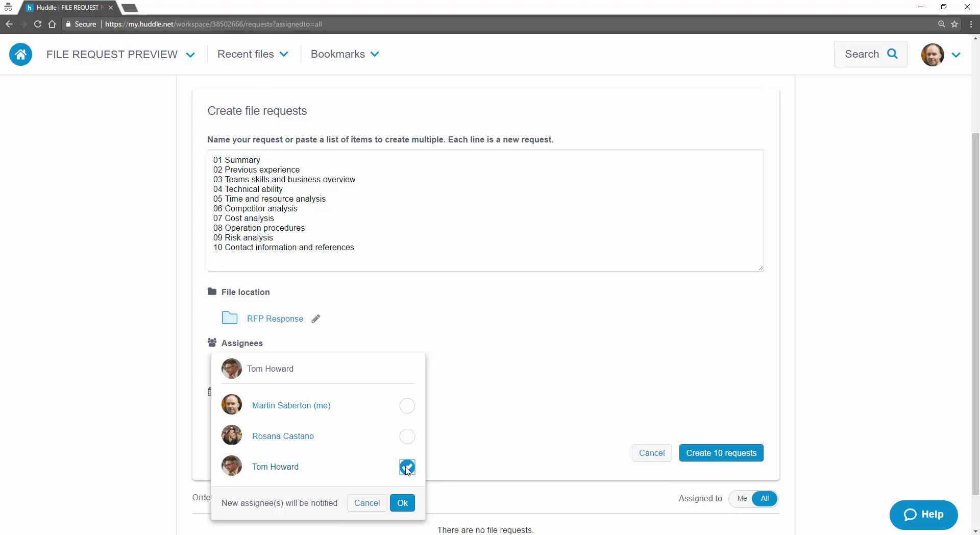
{"action": "left_click", "coordinate": [403, 503]}
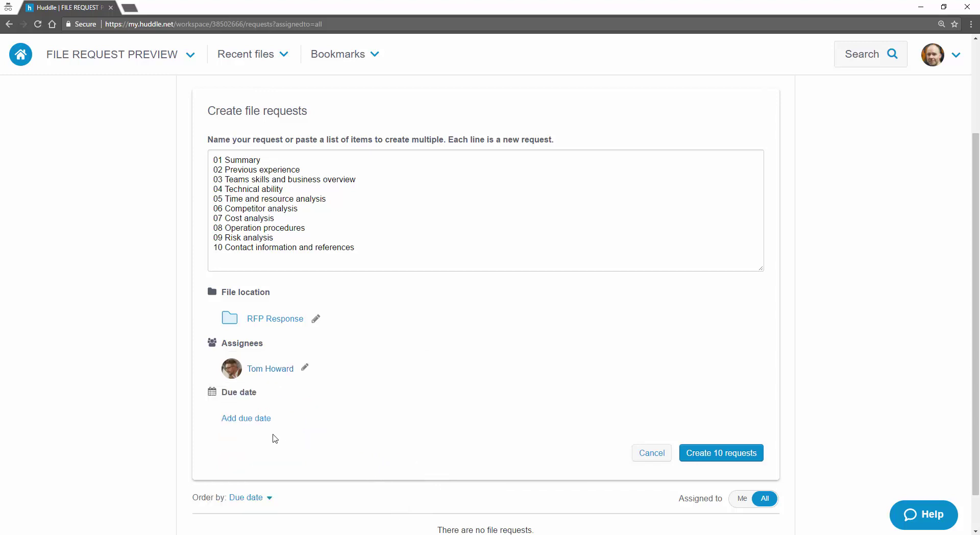
- Set the due date to Wed, 24th May 2017 and create the 10 requests
{"action": "left_click", "coordinate": [252, 419]}
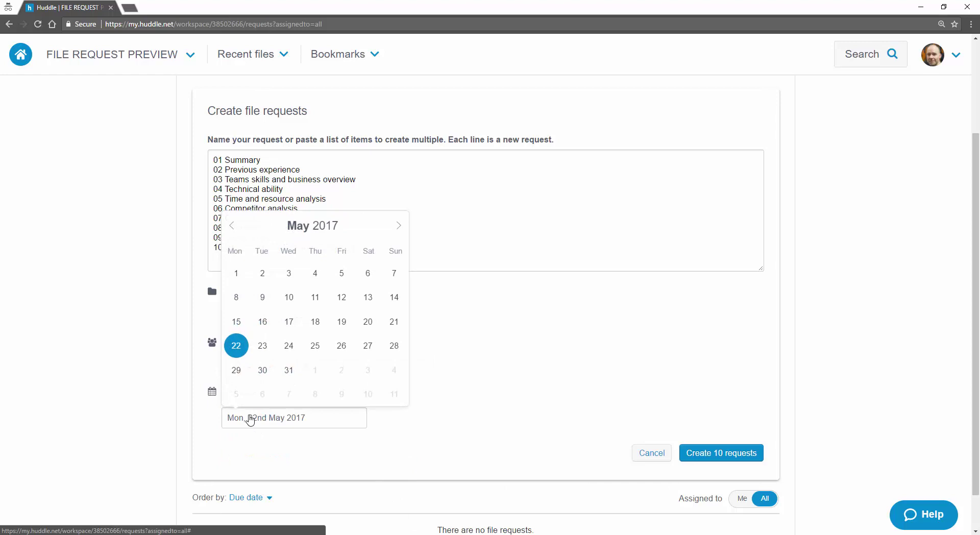
{"action": "left_click", "coordinate": [289, 346]}
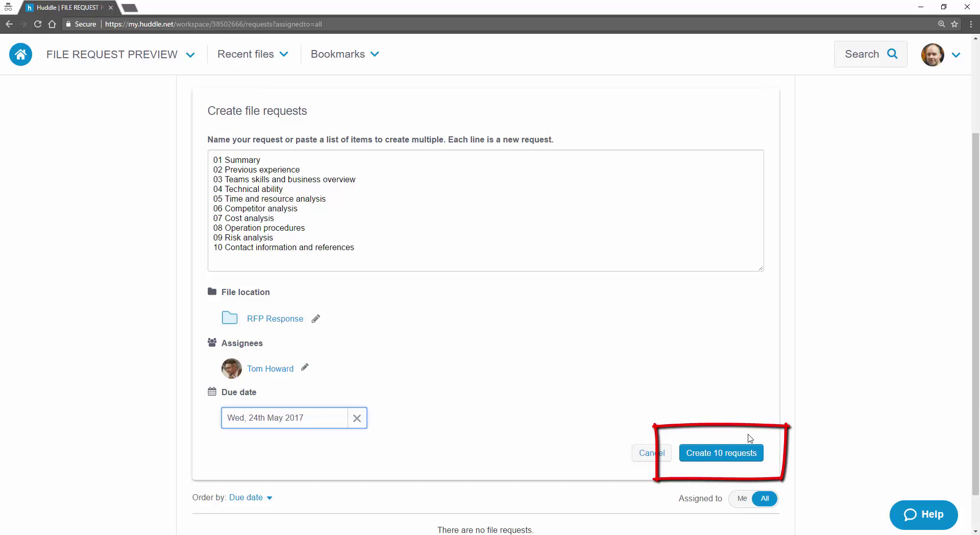
{"action": "left_click", "coordinate": [742, 454]}
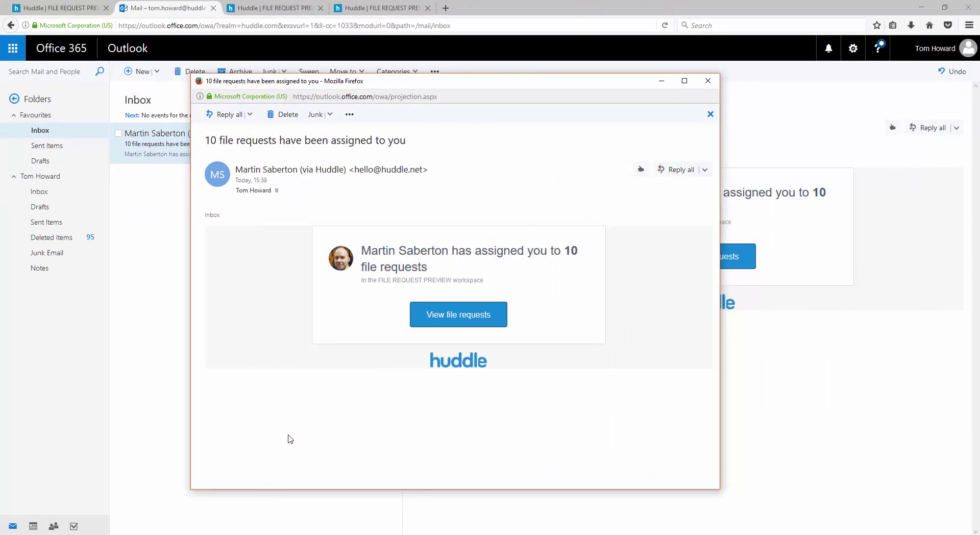
- Open the assigned file requests from the notification e-mail and set the 01 Summary request to In progress
{"action": "left_click", "coordinate": [473, 318]}
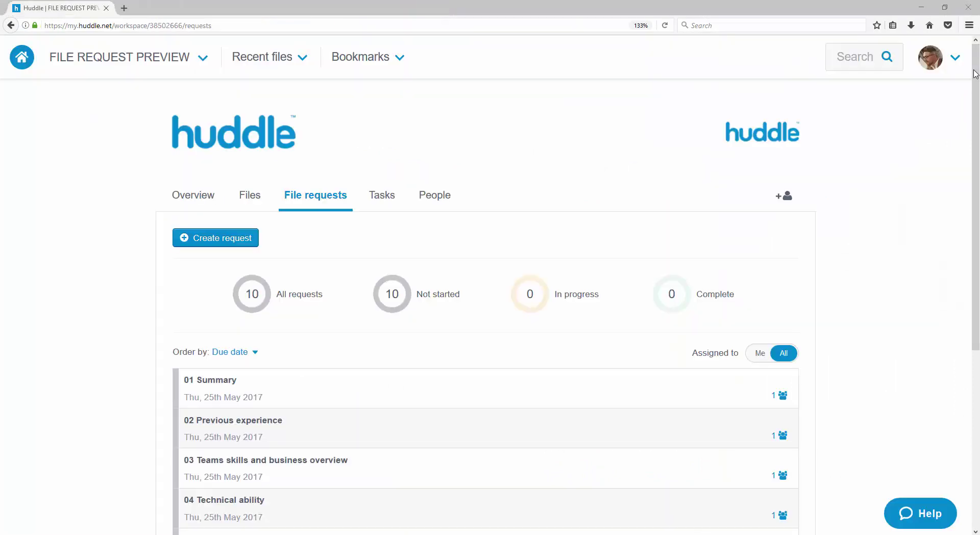
{"action": "scroll", "coordinate": [976, 78], "scroll_direction": "down", "scroll_amount": 5}
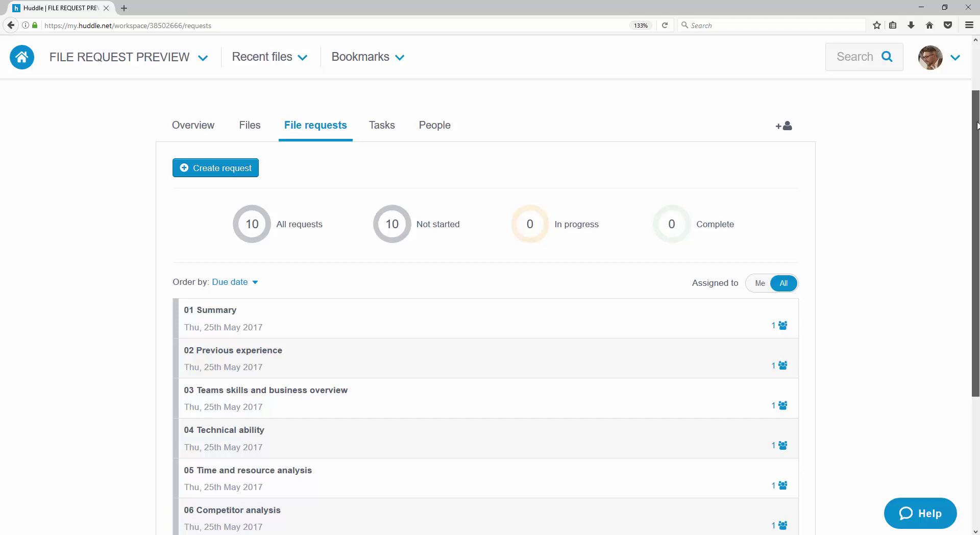
{"action": "scroll", "coordinate": [484, 307], "scroll_direction": "down", "scroll_amount": 3}
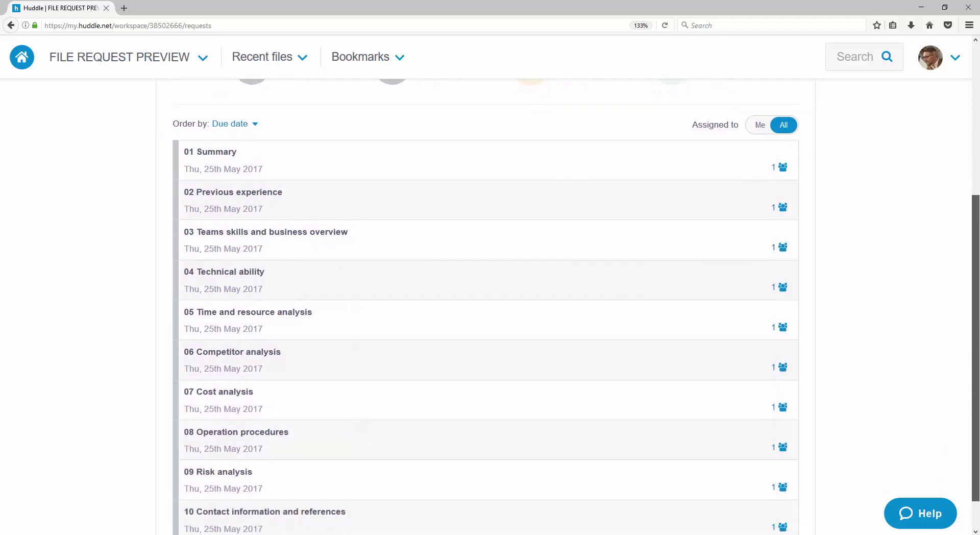
{"action": "left_click", "coordinate": [541, 146]}
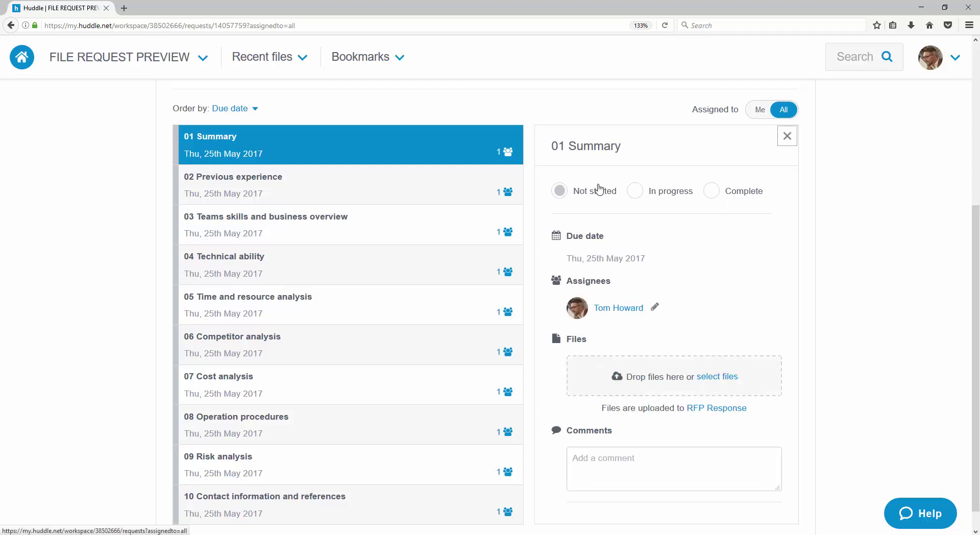
{"action": "left_click", "coordinate": [633, 195]}
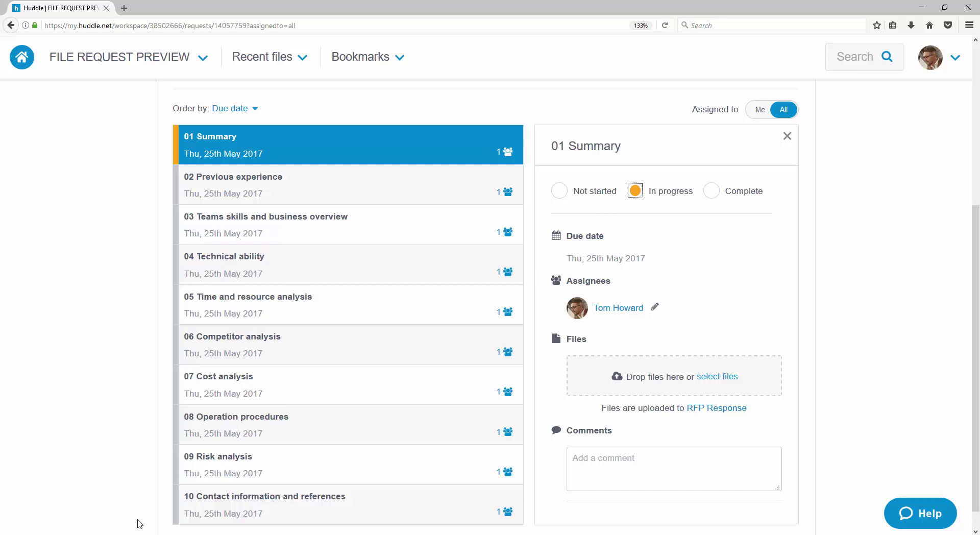
- Attach the Word document 01. Summary edit from the RFP Response folder in File Explorer to the 01 Summary request
{"action": "key", "text": "alt+Tab"}
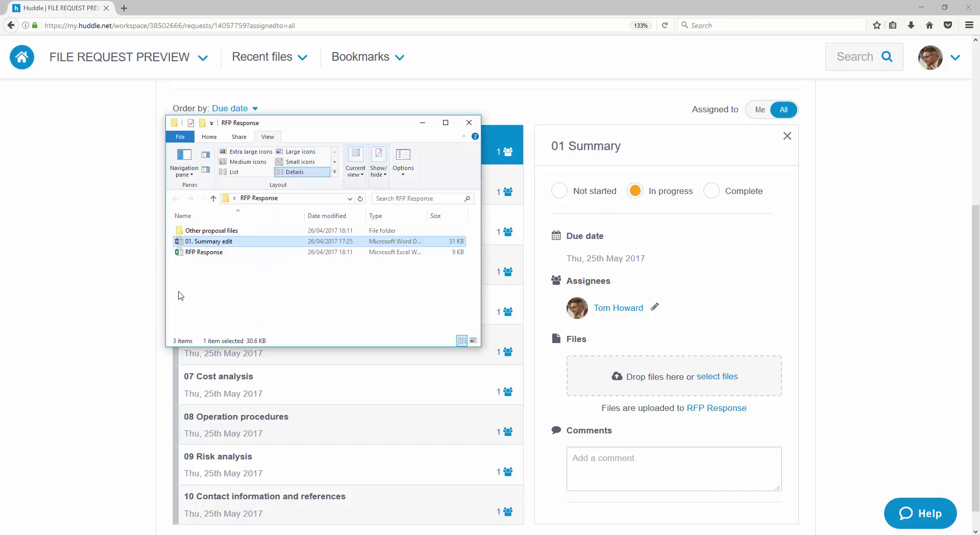
{"action": "left_click_drag", "start_coordinate": [216, 242], "coordinate": [615, 390]}
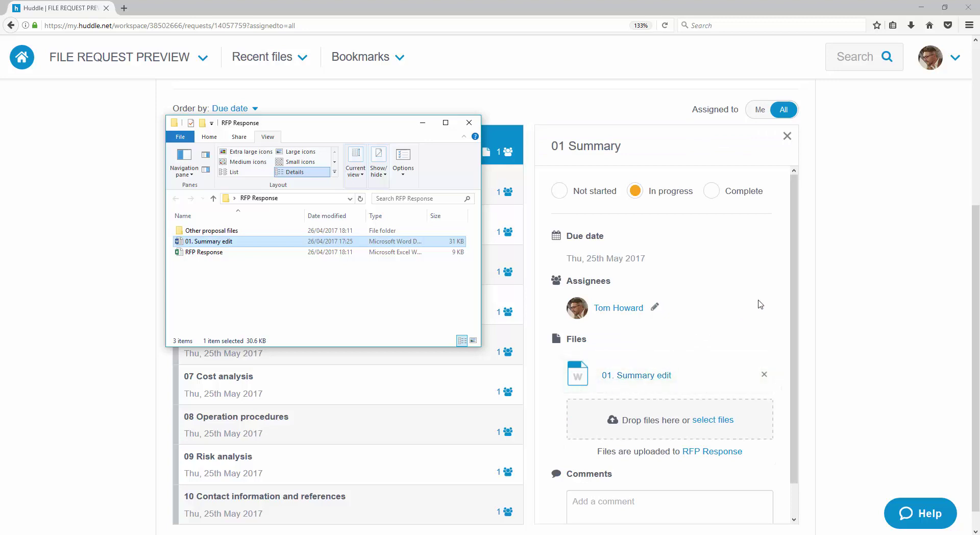
{"action": "left_click", "coordinate": [794, 291]}
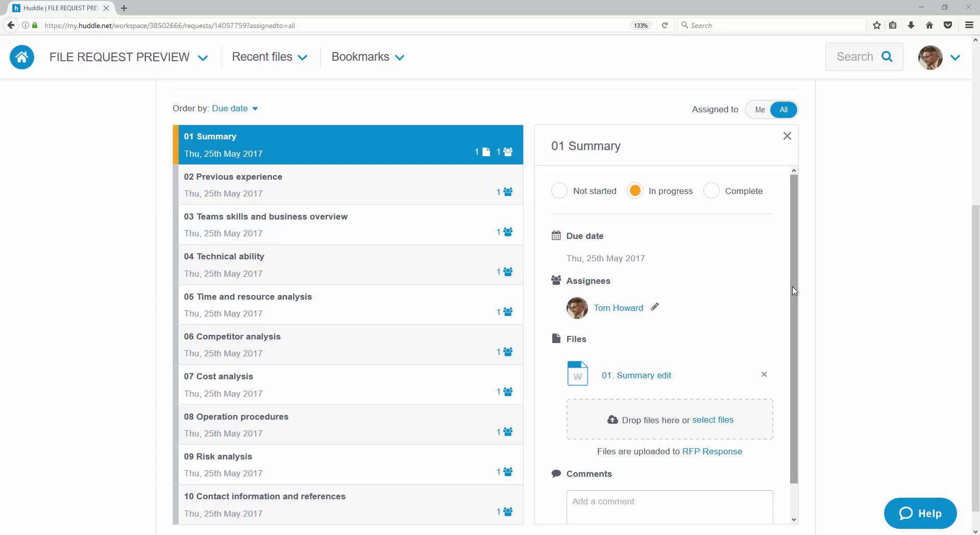
{"action": "left_click_drag", "start_coordinate": [793, 291], "coordinate": [797, 327]}
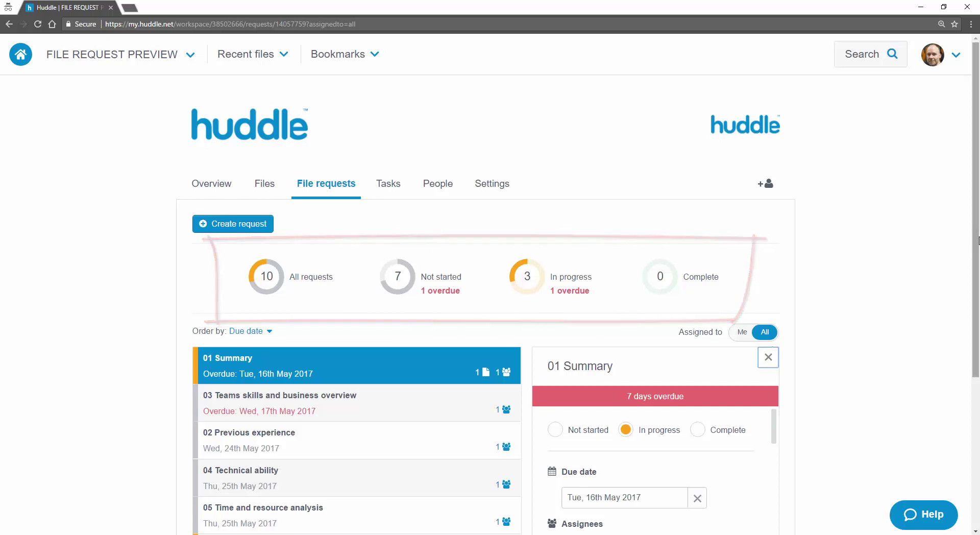
- Open the 01. Summary content file attached to the 01 Summary request and review the document preview
{"action": "scroll", "coordinate": [490, 286], "scroll_direction": "down", "scroll_amount": 2}
{"action": "scroll", "coordinate": [904, 389], "scroll_direction": "down", "scroll_amount": 2}
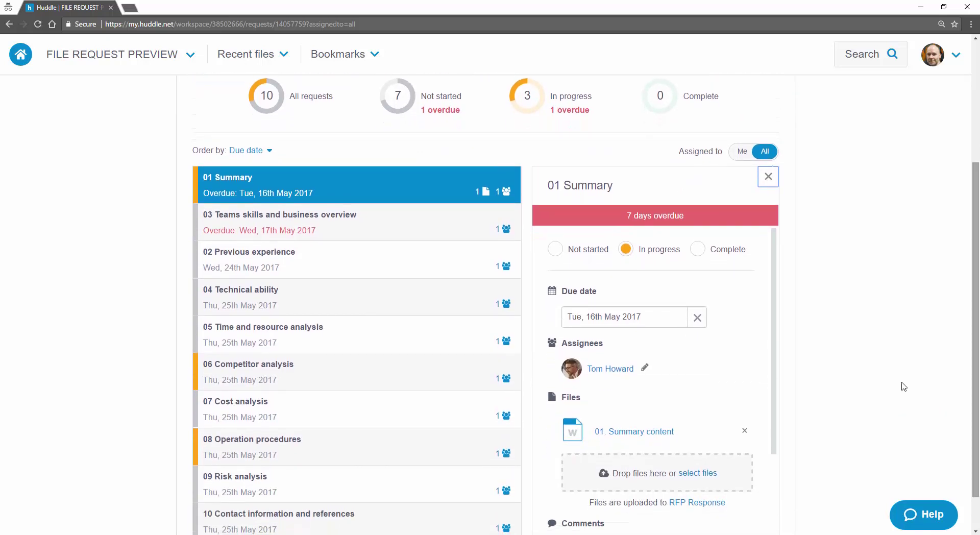
{"action": "left_click", "coordinate": [656, 433]}
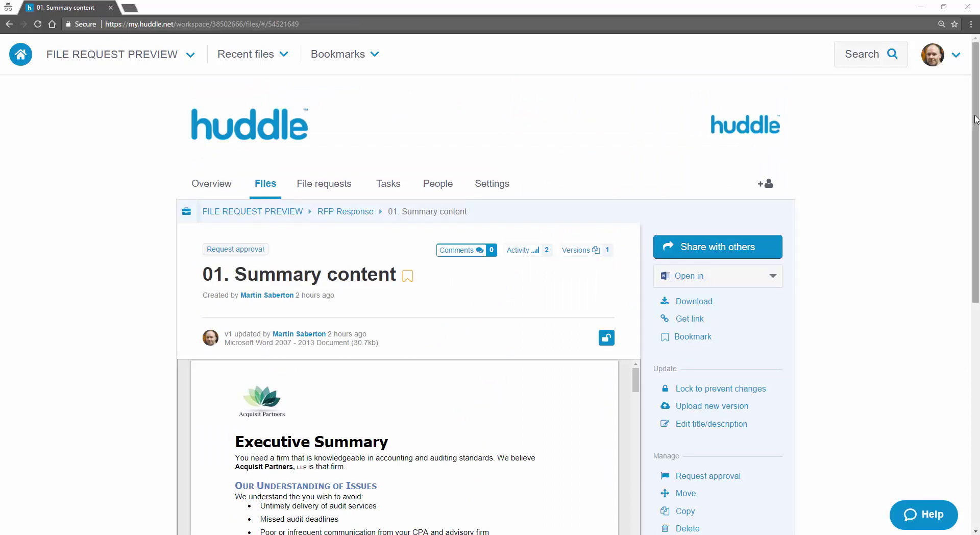
{"action": "left_click_drag", "start_coordinate": [976, 119], "coordinate": [976, 215]}
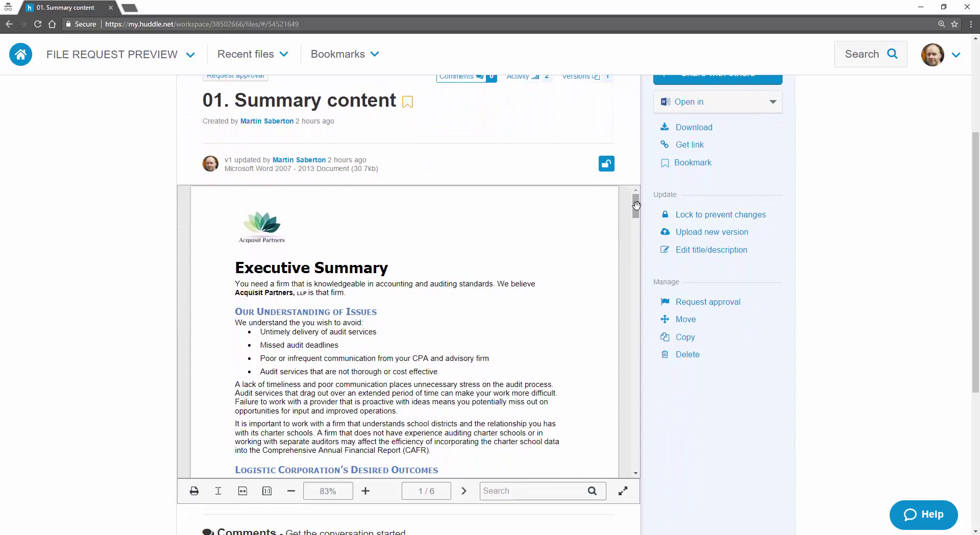
{"action": "mouse_move", "coordinate": [635, 207]}
{"action": "left_mouse_down"}
{"action": "mouse_move", "coordinate": [631, 249]}
{"action": "mouse_move", "coordinate": [628, 195]}
{"action": "left_mouse_up"}
{"action": "left_click_drag", "start_coordinate": [976, 190], "coordinate": [977, 92]}
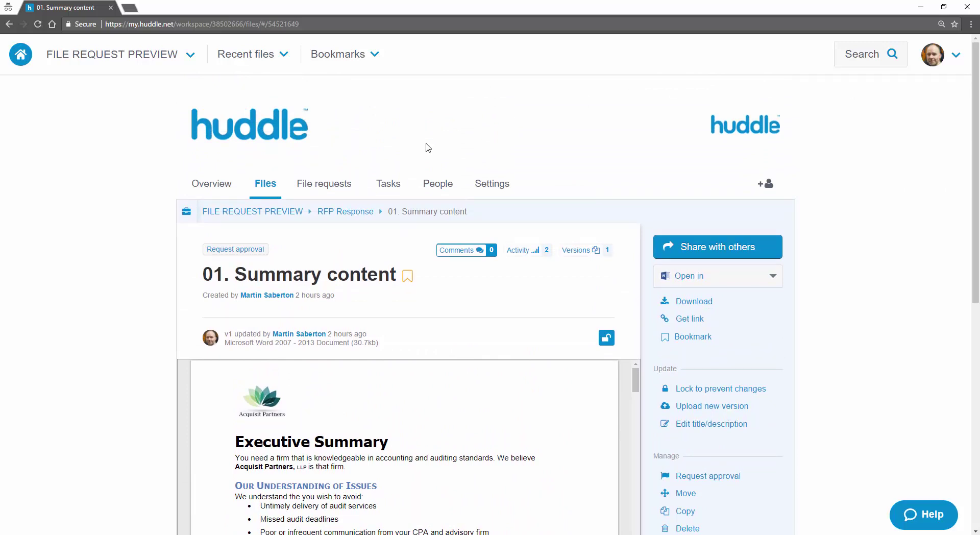
- Return to the file requests, mark the 01 Summary request as Complete and review the request list
{"action": "left_click", "coordinate": [337, 185]}
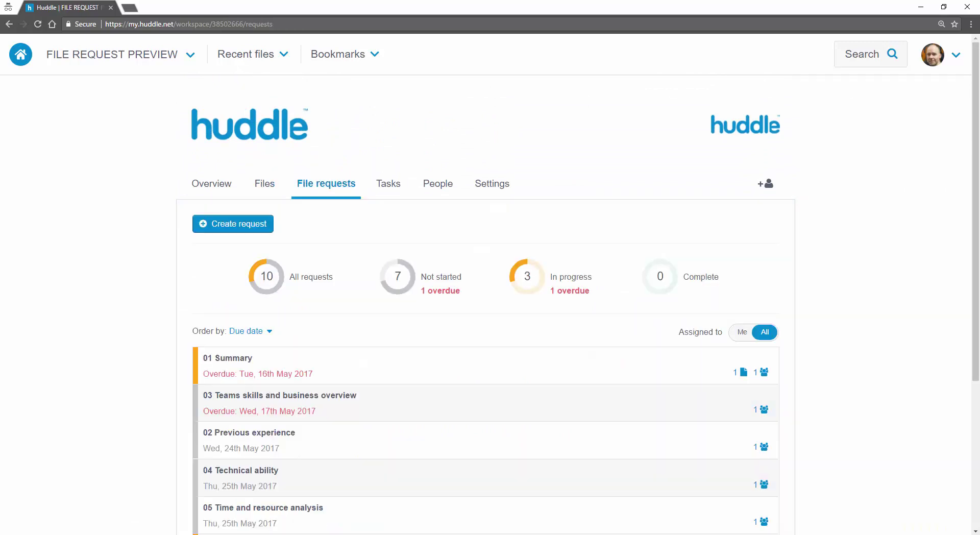
{"action": "left_click", "coordinate": [455, 363]}
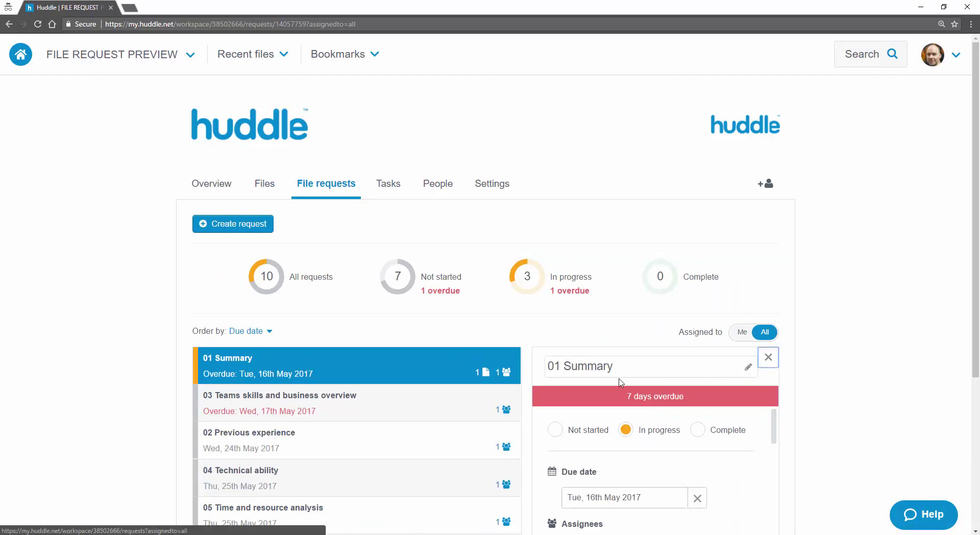
{"action": "left_click", "coordinate": [698, 430]}
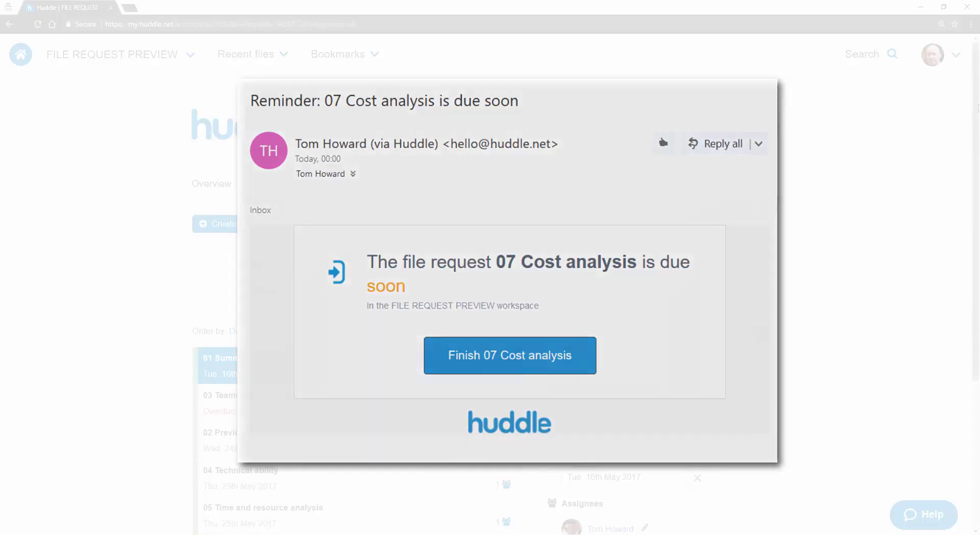
{"action": "scroll", "coordinate": [490, 306], "scroll_direction": "down", "scroll_amount": 2}
{"action": "scroll", "coordinate": [490, 306], "scroll_direction": "down", "scroll_amount": 3}
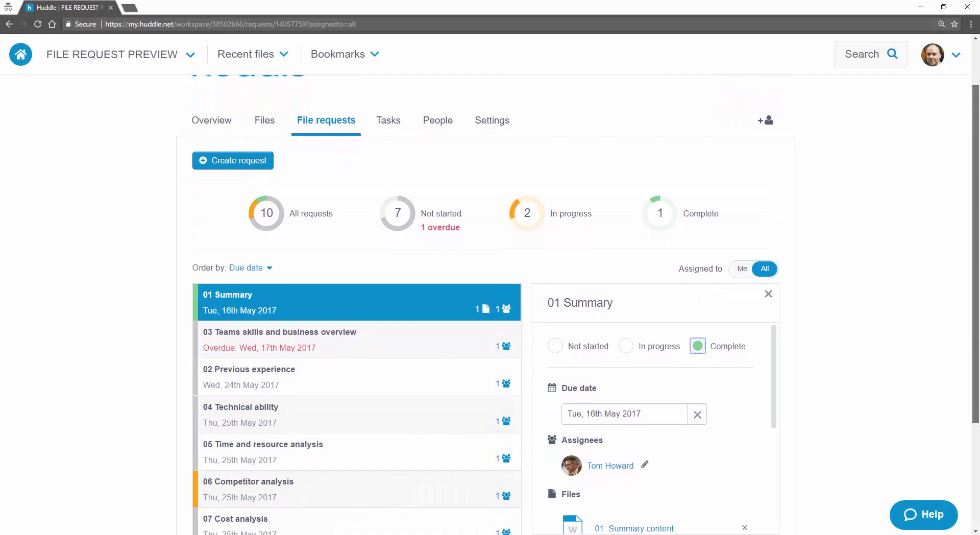
- Change the due date of the 01 Summary request to Wed, 24th May 2017
{"action": "scroll", "coordinate": [490, 306], "scroll_direction": "down", "scroll_amount": 1}
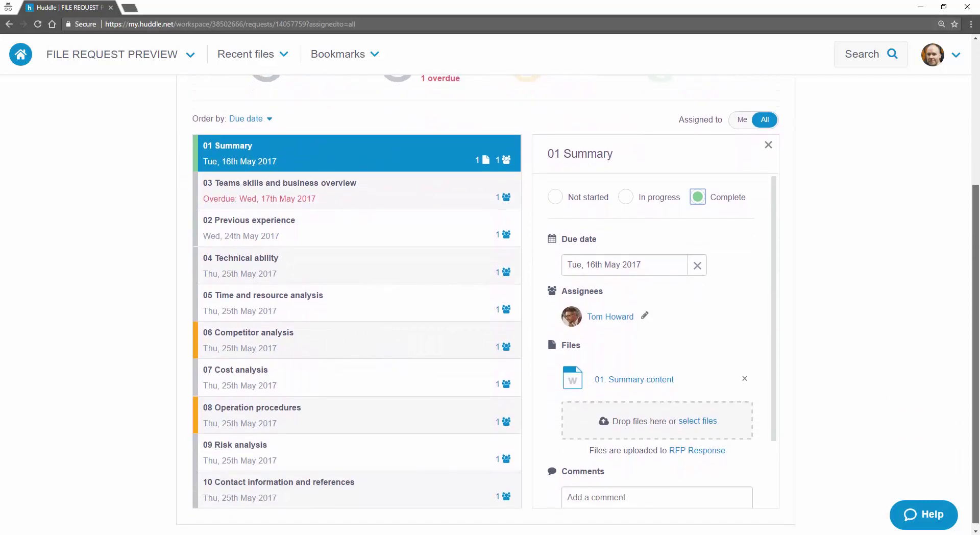
{"action": "left_click", "coordinate": [620, 260]}
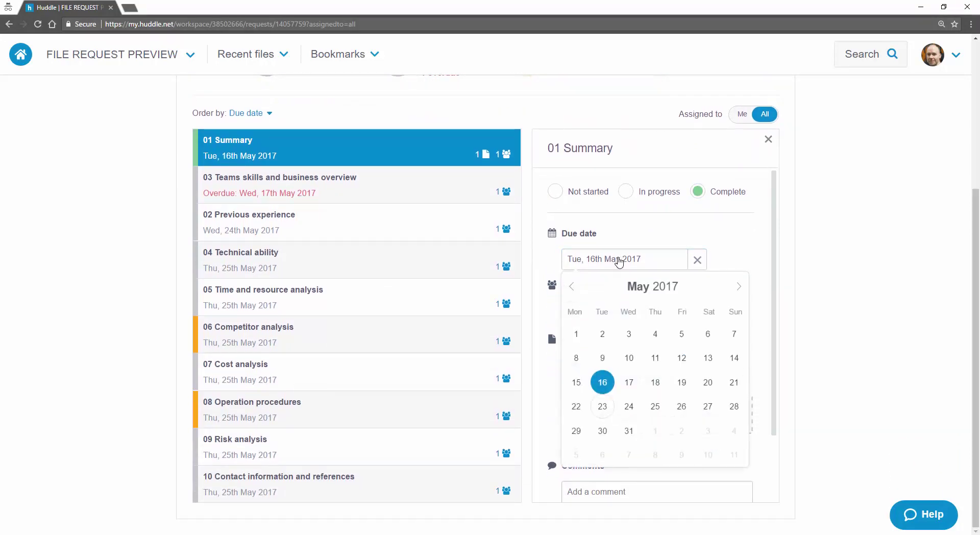
{"action": "left_click", "coordinate": [628, 407]}
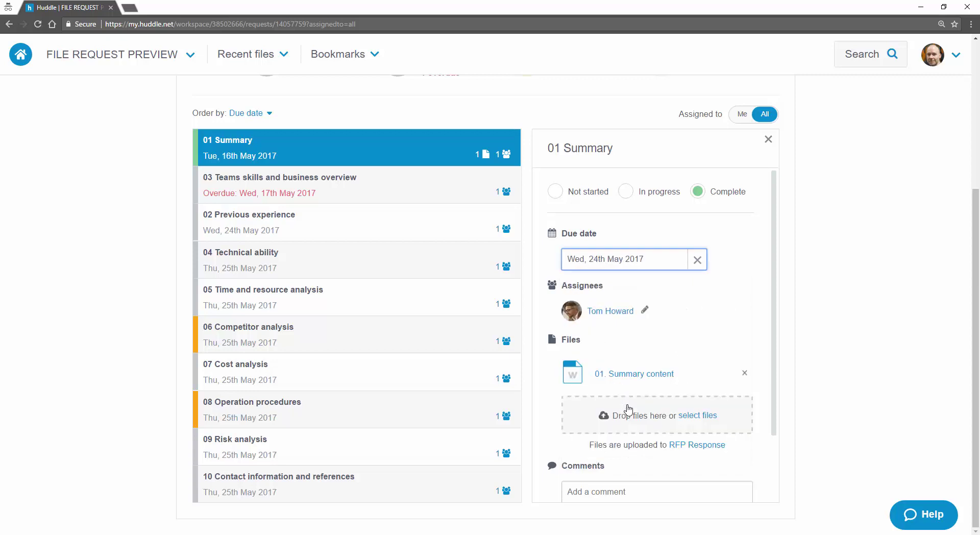
- Add yourself as an additional assignee of the 01 Summary request and review the remaining request details down to the delete option
{"action": "left_click", "coordinate": [606, 317]}
{"action": "left_click", "coordinate": [747, 349]}
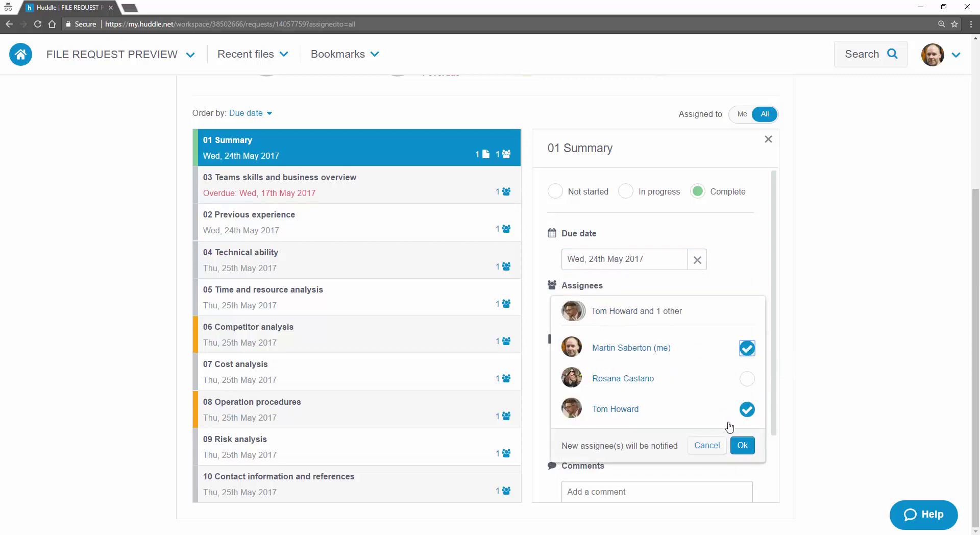
{"action": "left_click", "coordinate": [741, 446]}
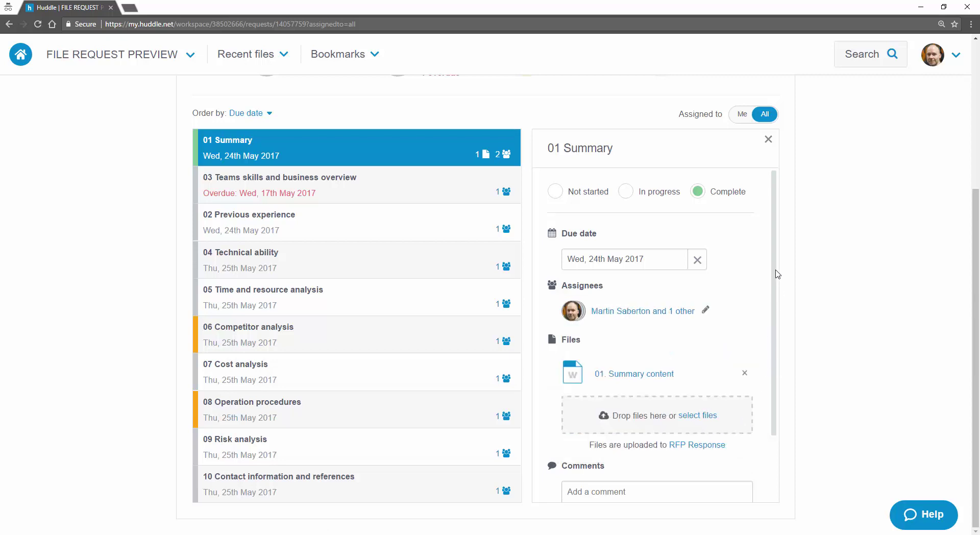
{"action": "left_click_drag", "start_coordinate": [775, 266], "coordinate": [776, 350]}
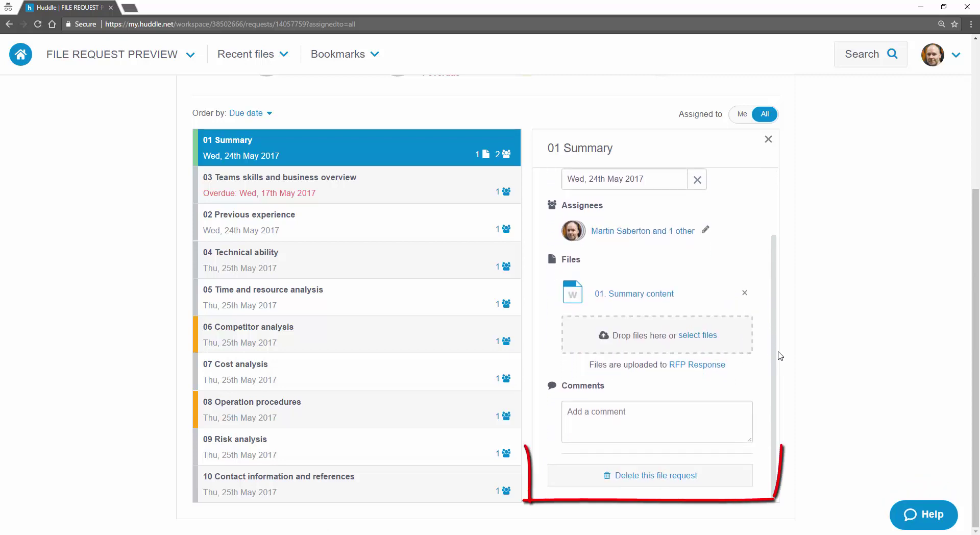